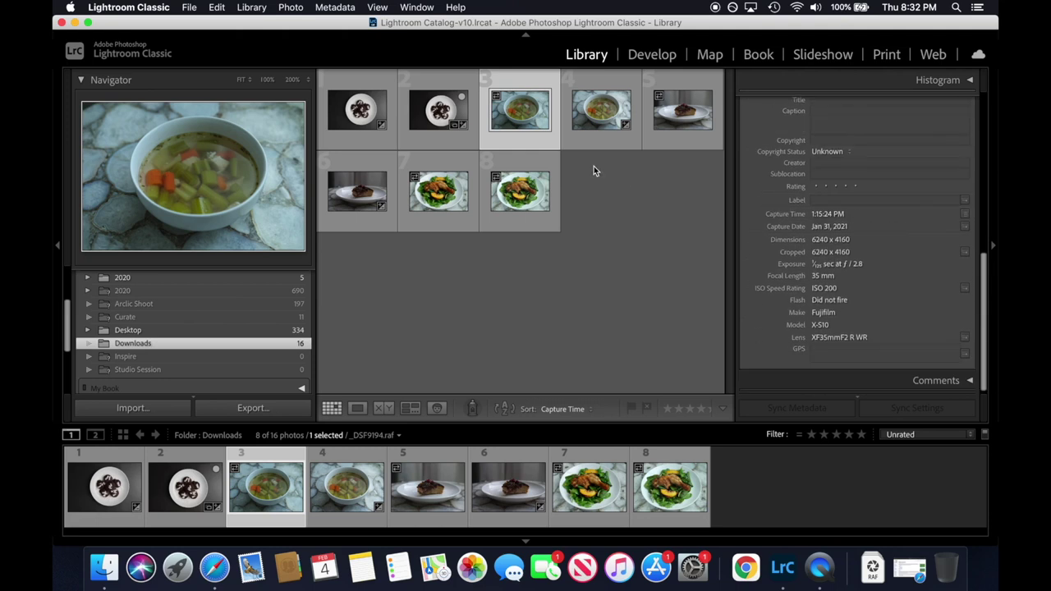
- Select the second soup photo and open it in Develop
click(599, 123)
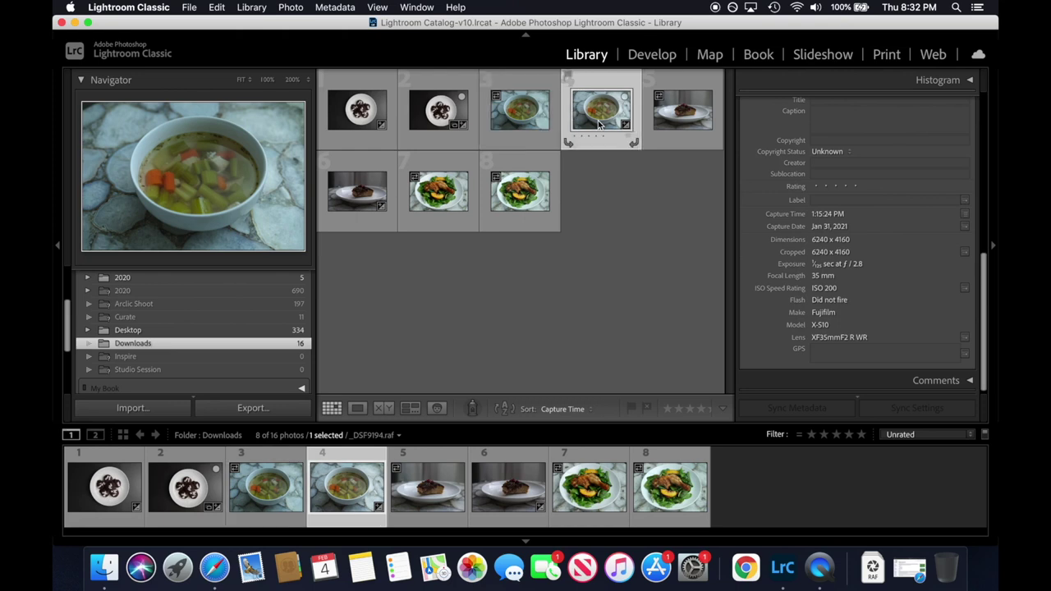
key(Left)
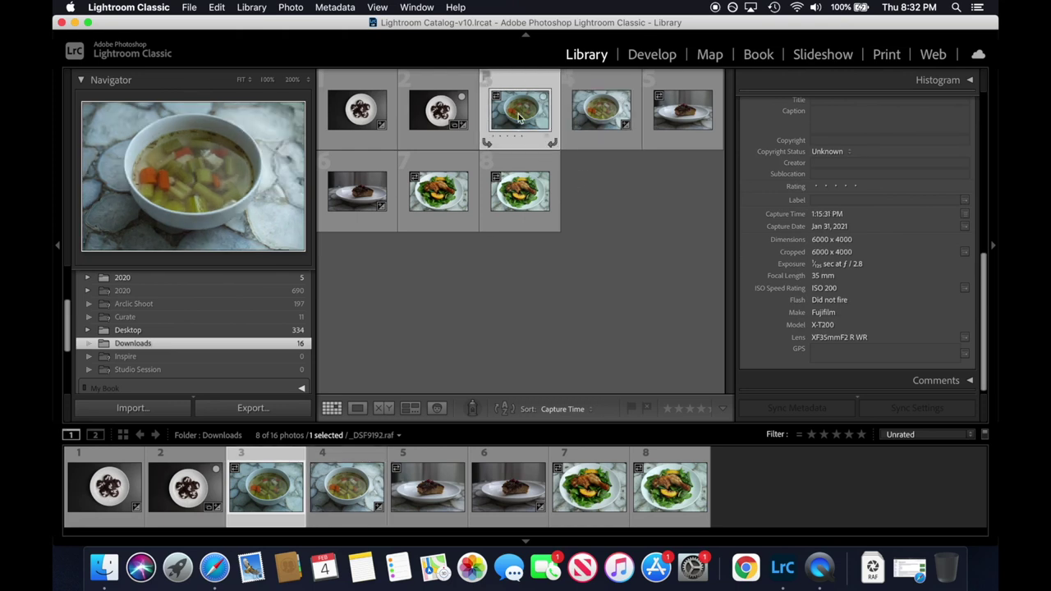
click(624, 119)
click(653, 56)
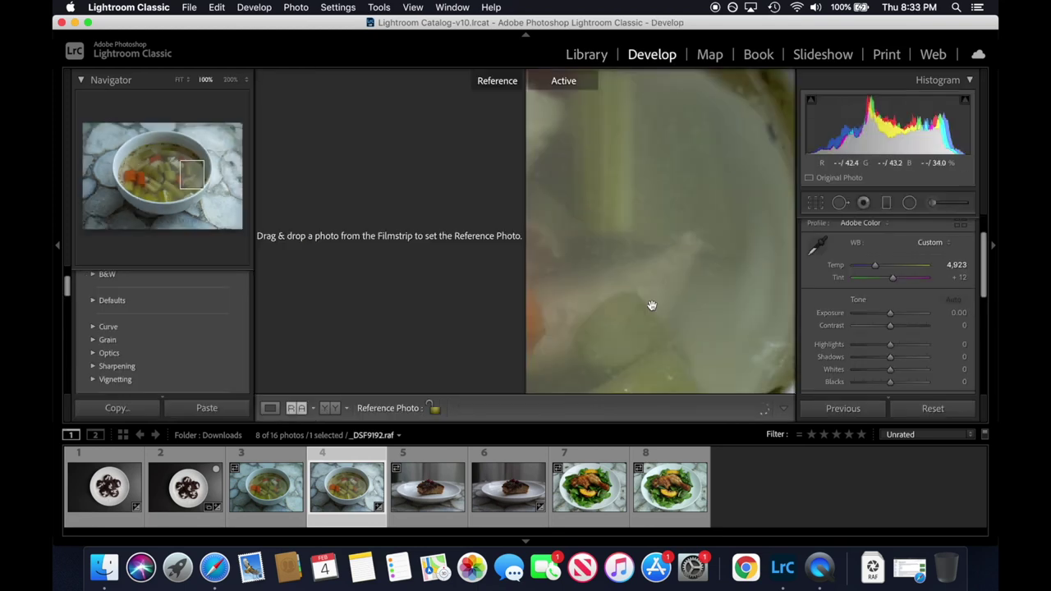
- Place soup photo 3 as Reference and the other soup photo as Active, fitted to show the whole bowl
drag(267, 489, 349, 243)
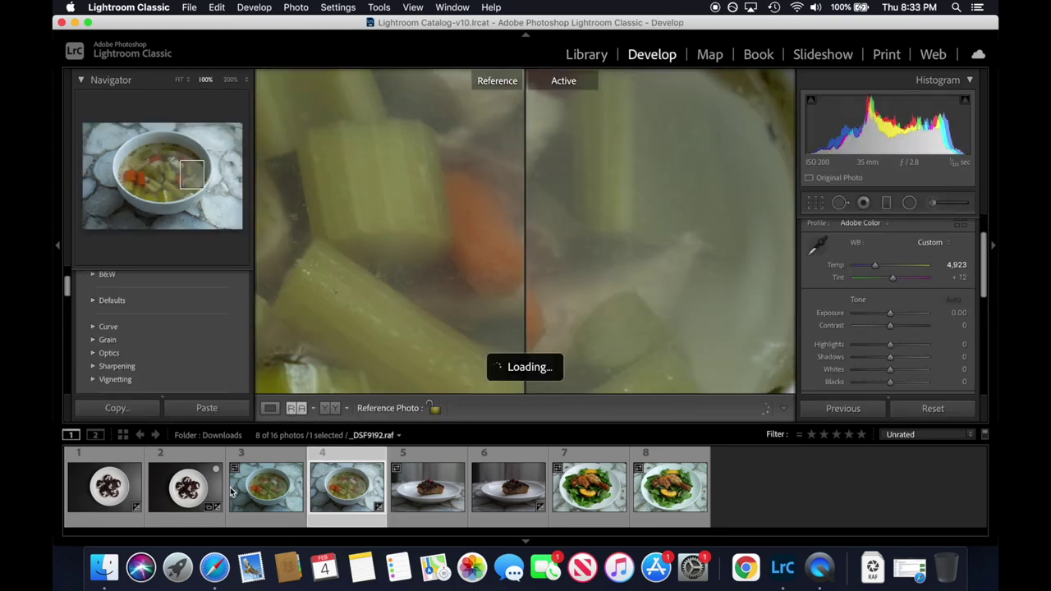
click(273, 499)
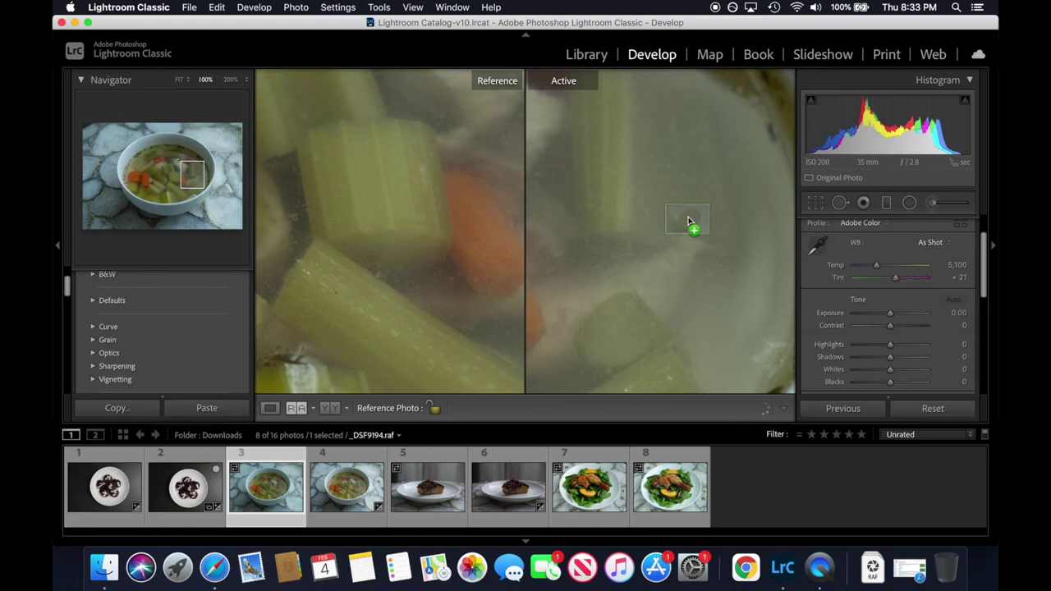
drag(688, 220, 687, 218)
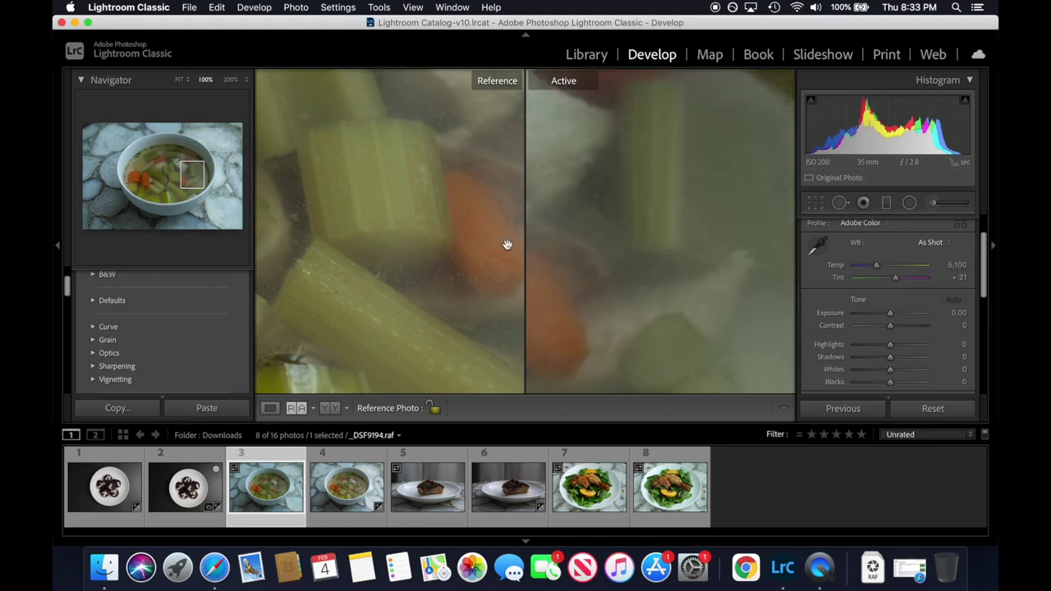
click(359, 246)
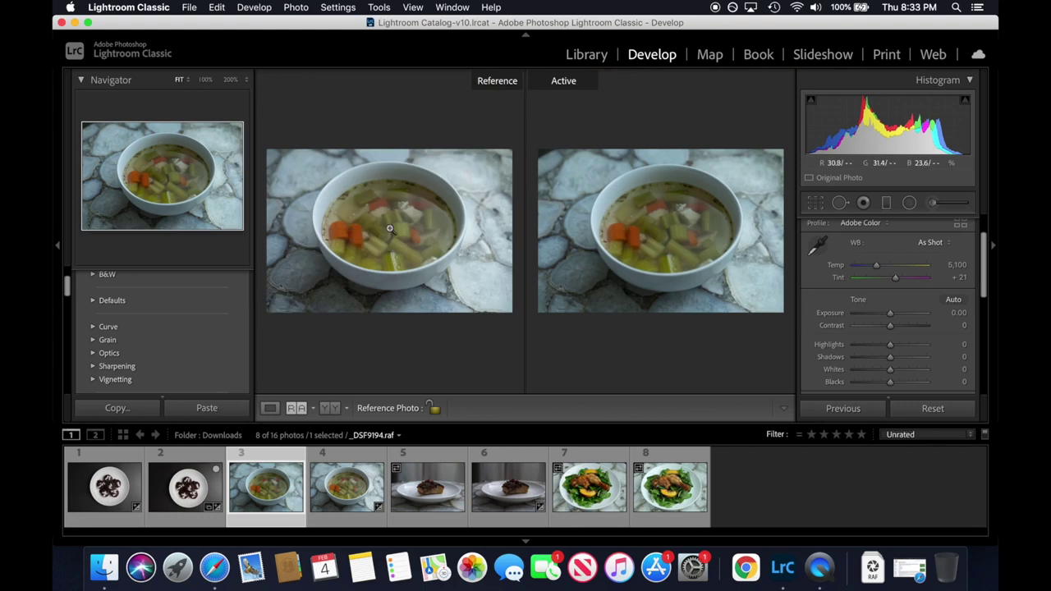
click(387, 229)
click(665, 231)
- Zoom both soup photos to 100% on the celery, then on the carrots, aligning the two views
click(673, 255)
click(425, 212)
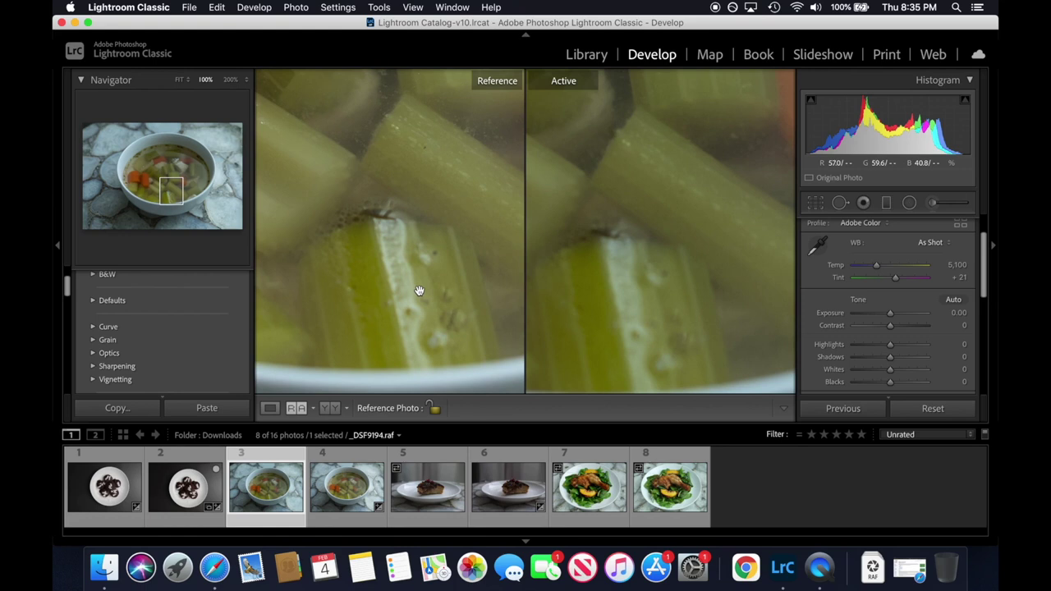
click(607, 219)
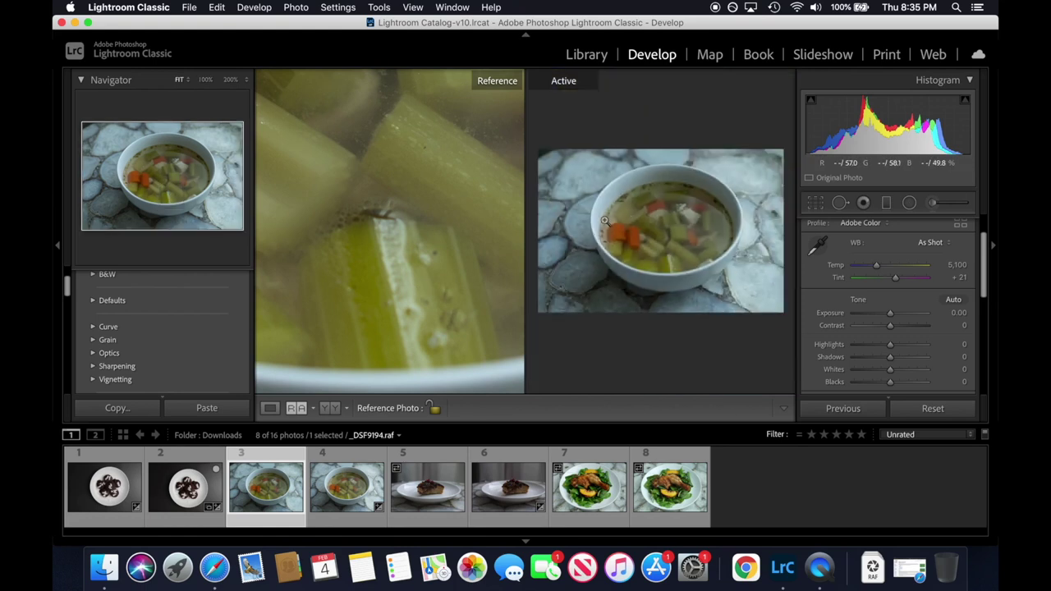
click(607, 219)
click(383, 188)
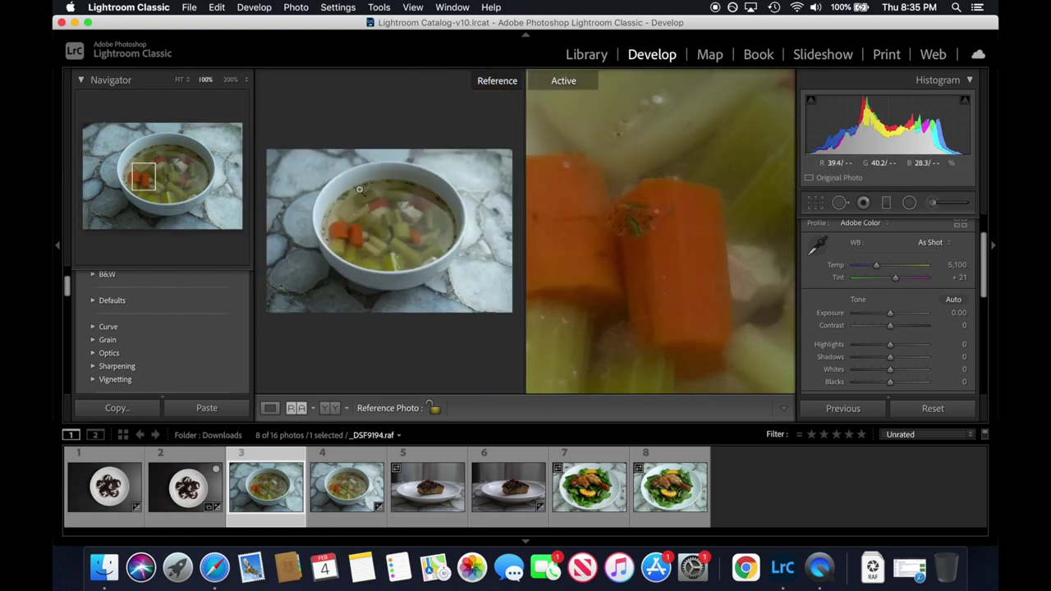
click(345, 228)
mouse_move(417, 247)
mouse_down()
mouse_move(399, 237)
mouse_move(418, 232)
mouse_up()
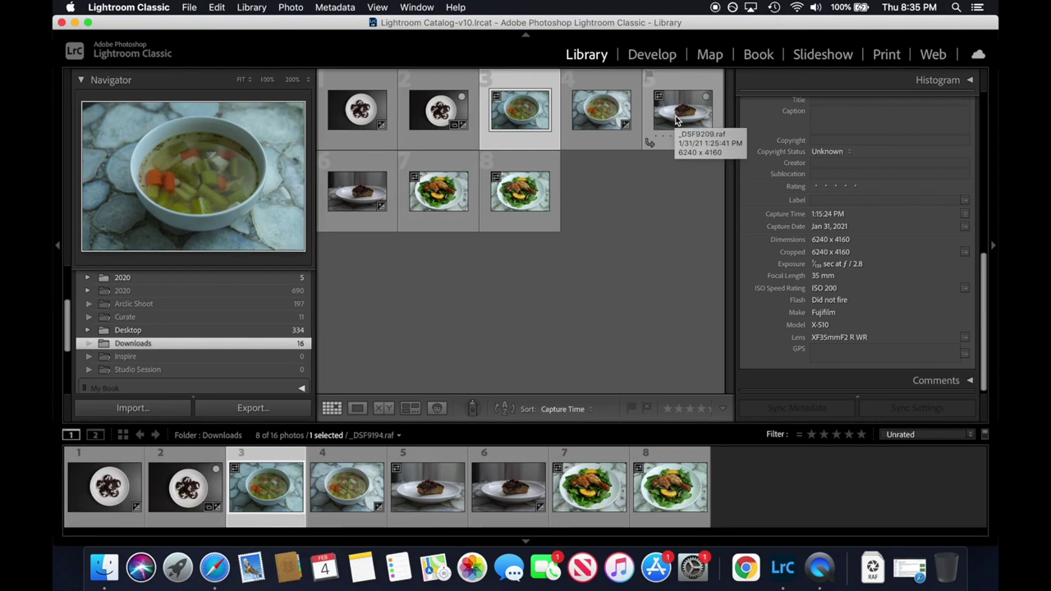
- Select the first cake photo and open it in Develop
click(676, 120)
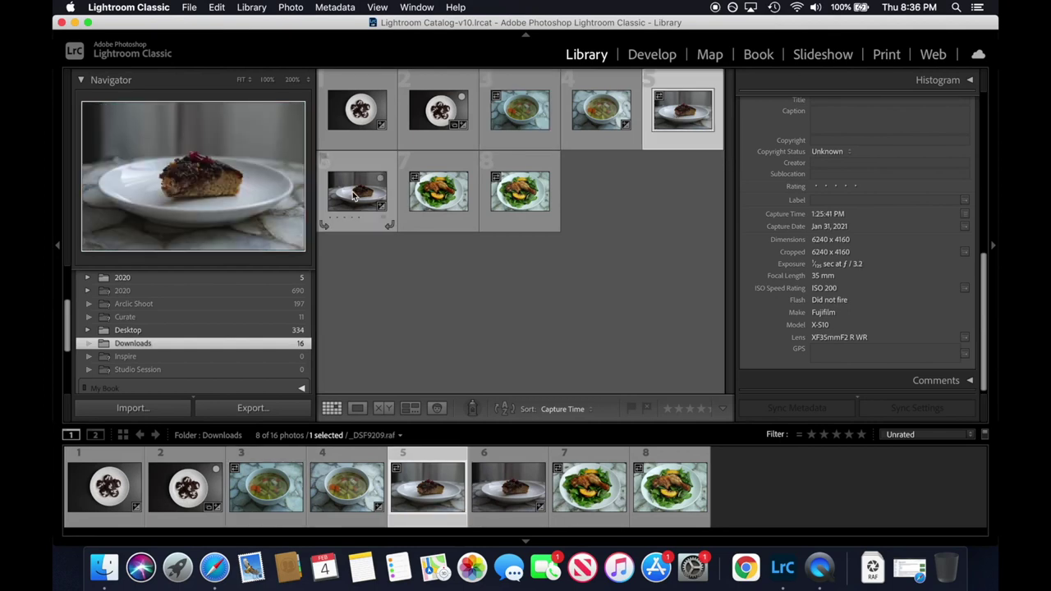
click(355, 194)
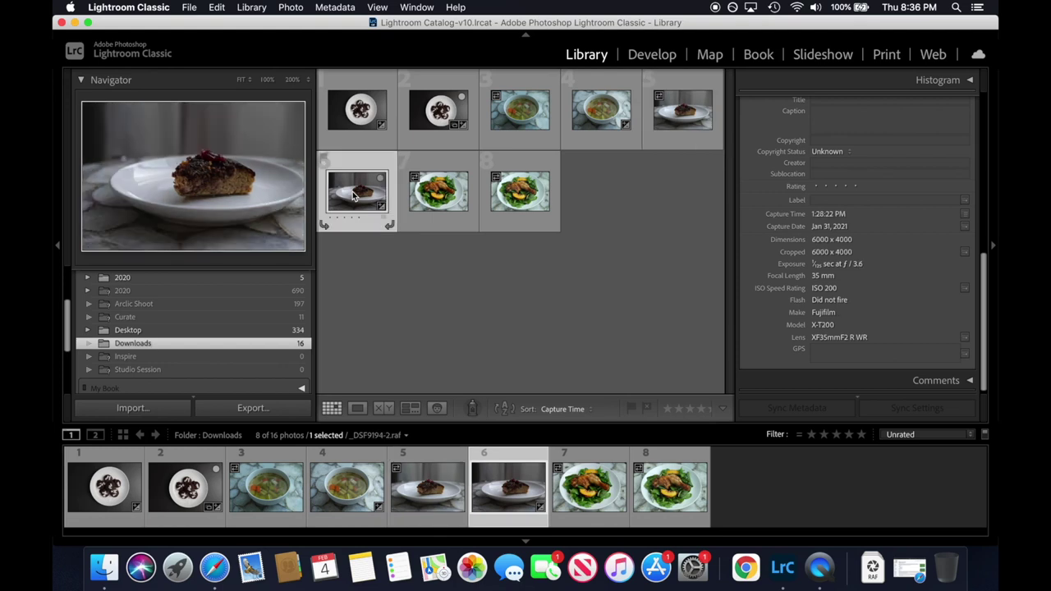
click(678, 119)
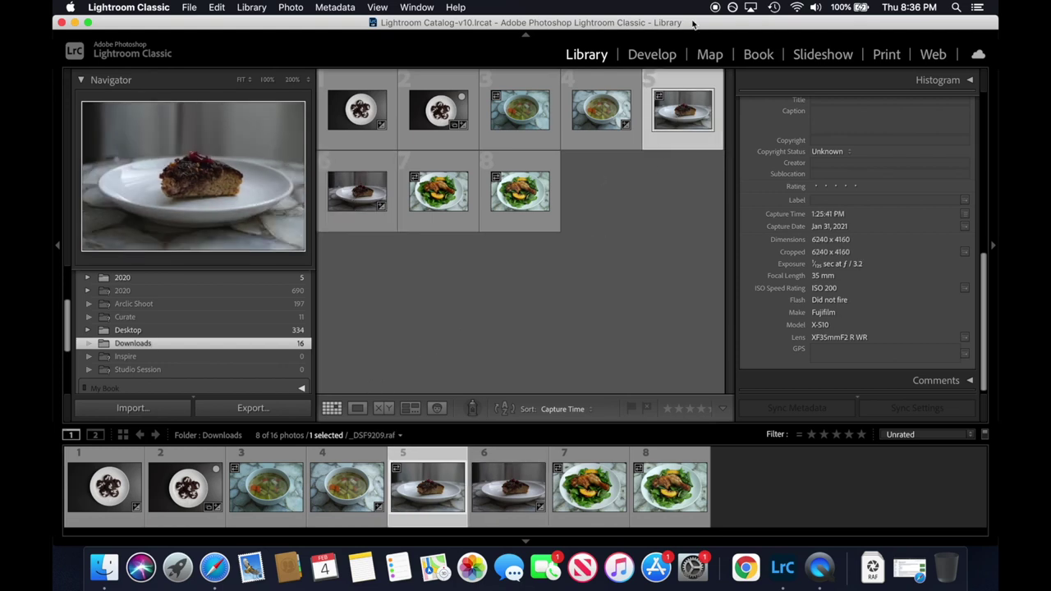
click(647, 58)
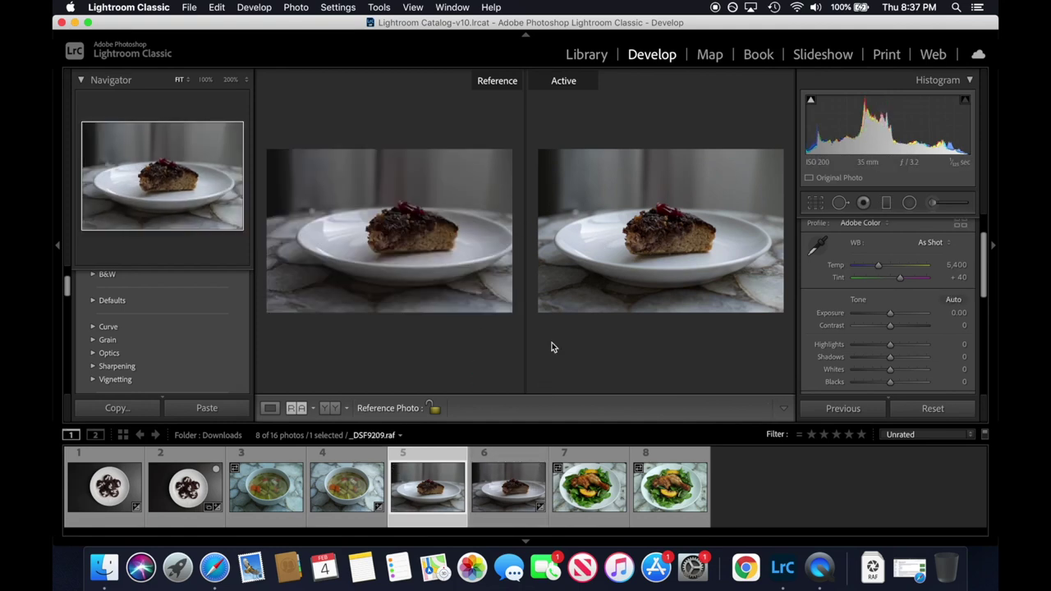
- Zoom both cake photos to 100% on the topping, pan across the crumb, then fit both
click(671, 223)
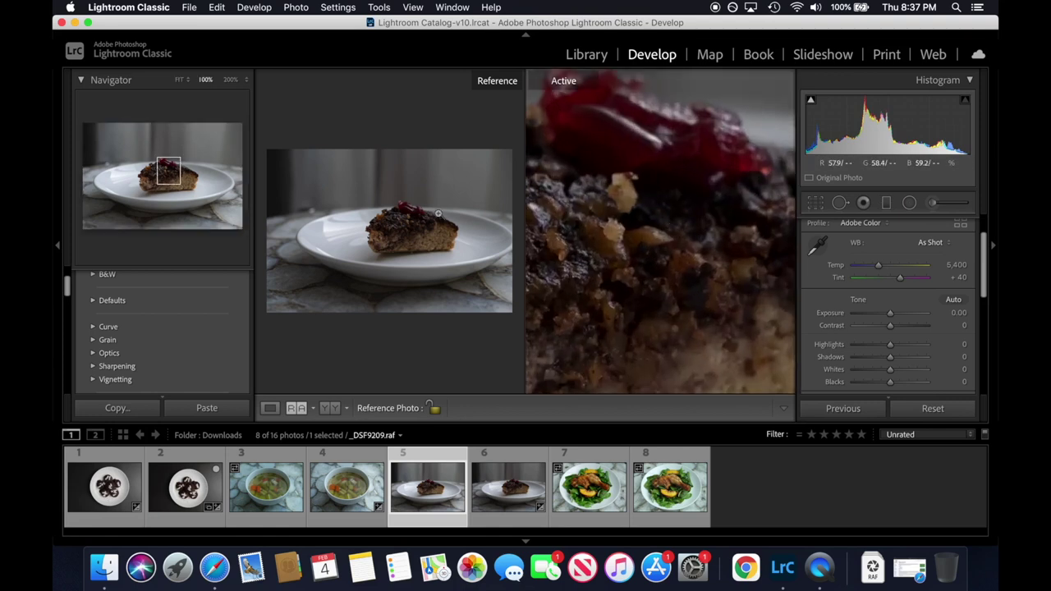
click(411, 219)
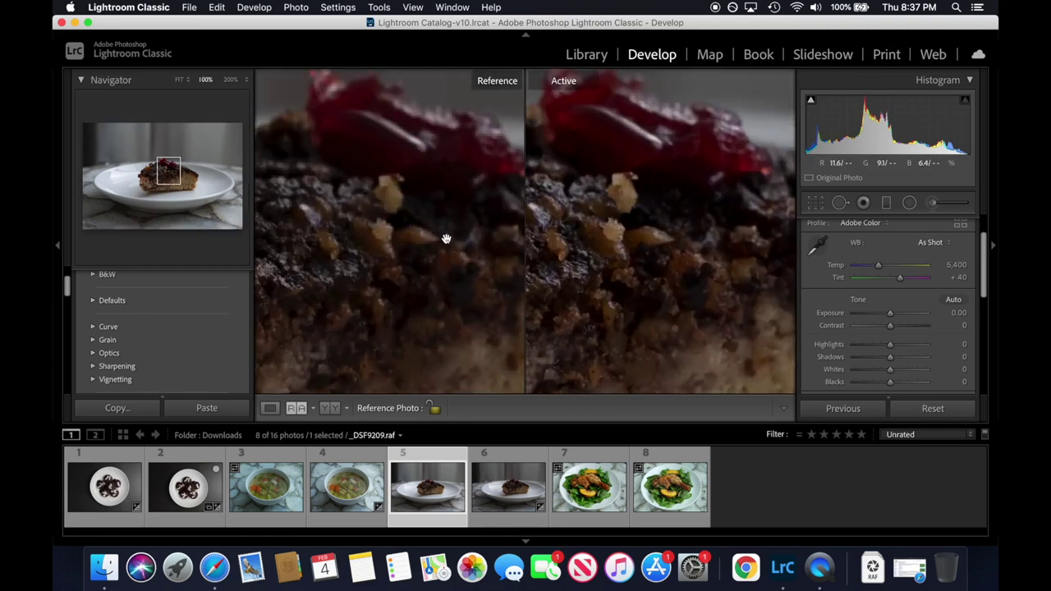
drag(599, 223, 698, 199)
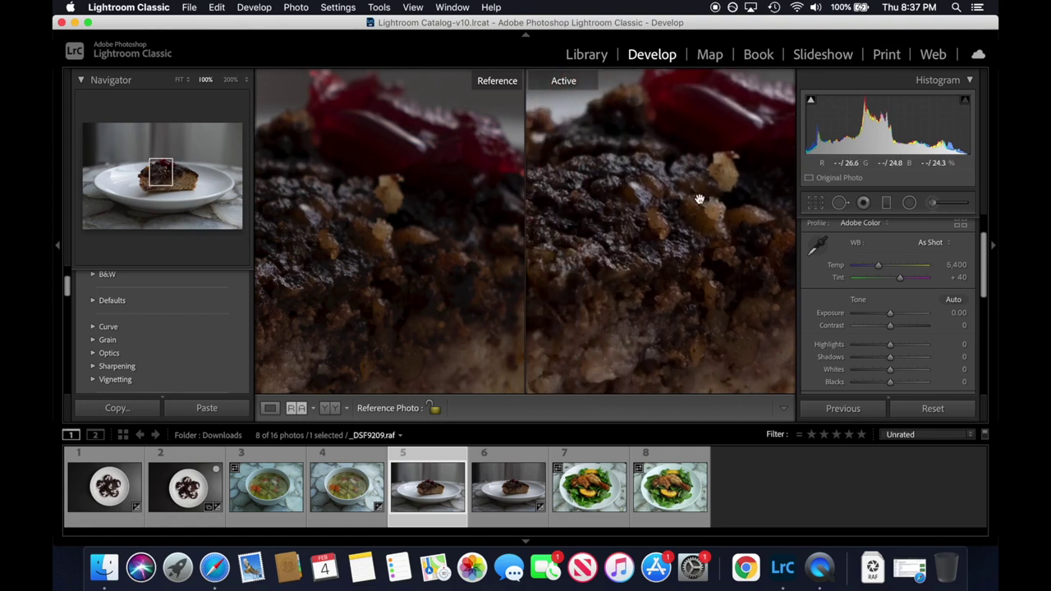
drag(389, 225, 493, 210)
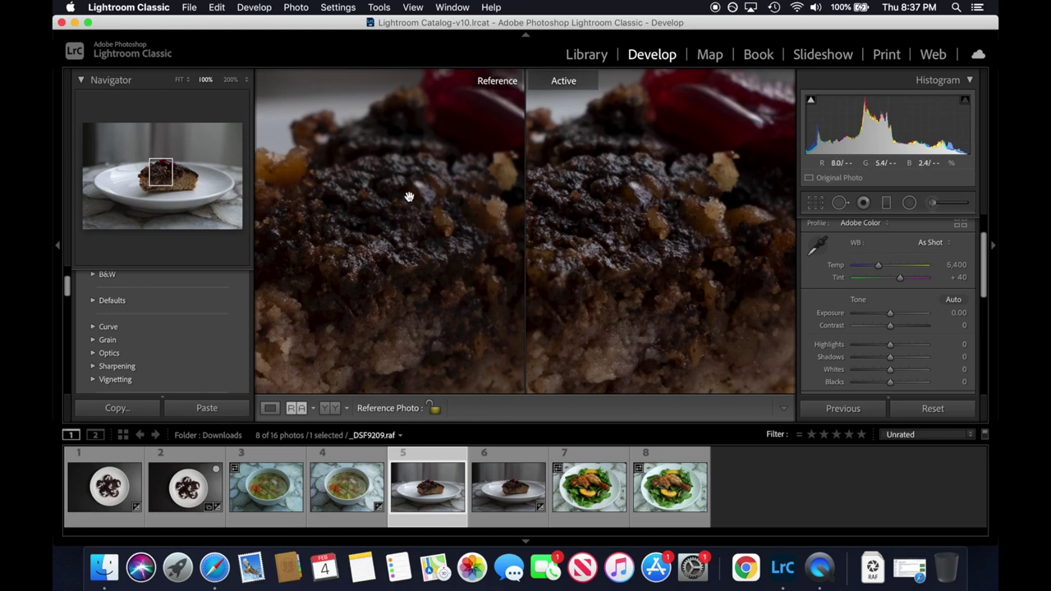
click(394, 229)
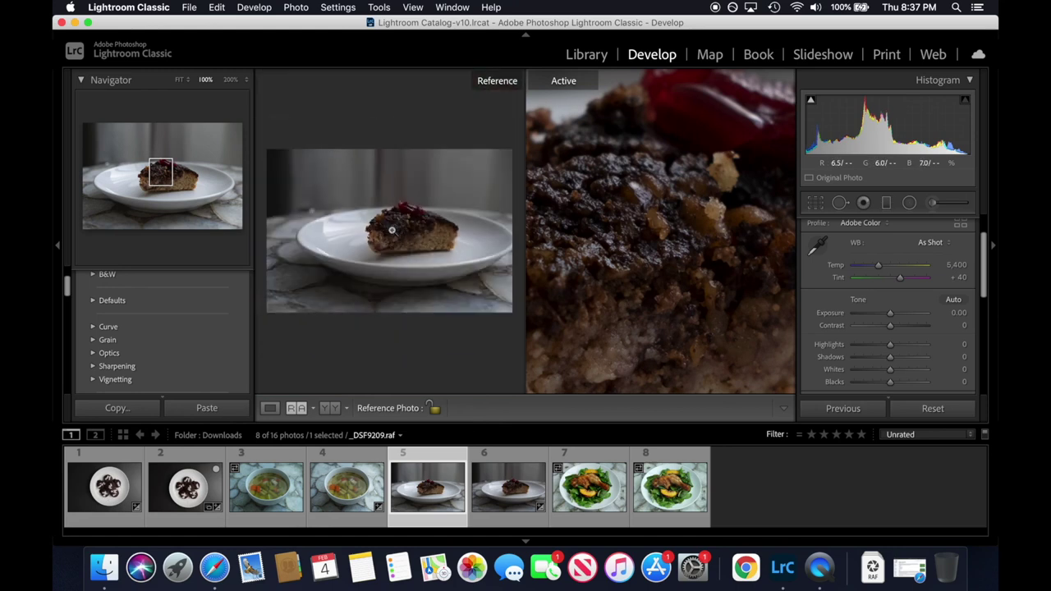
click(664, 236)
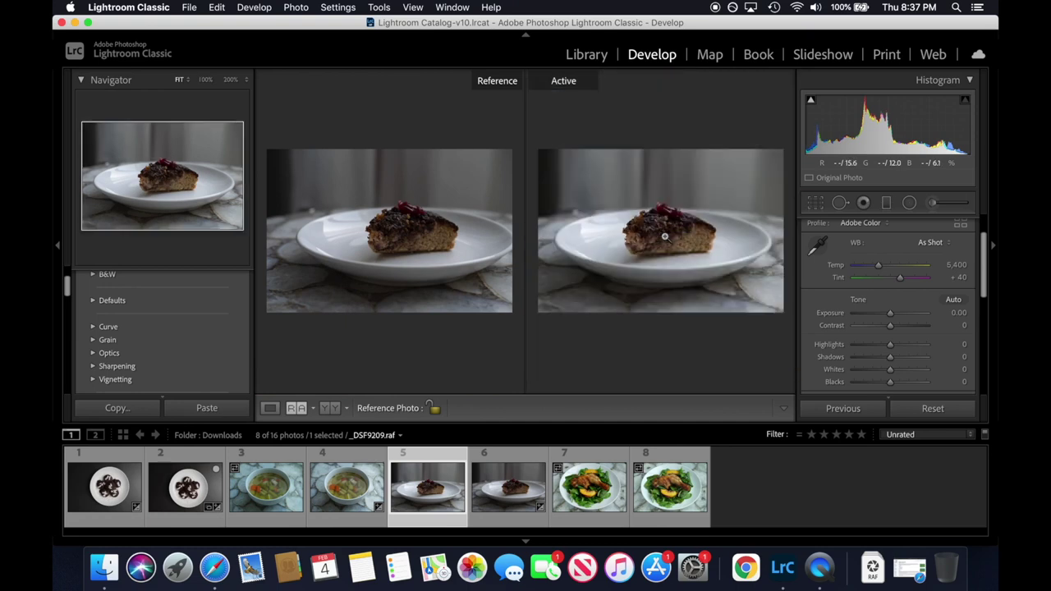
- Zoom both cake photos to 100% on the cake's edge, pan along it, then show both whole
click(721, 243)
click(451, 242)
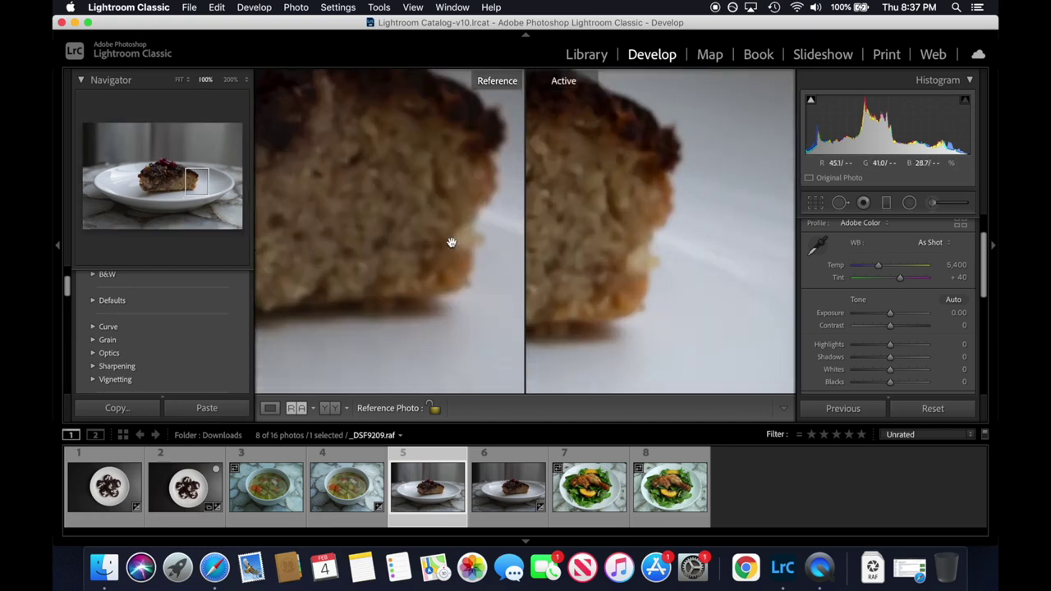
drag(455, 264, 439, 282)
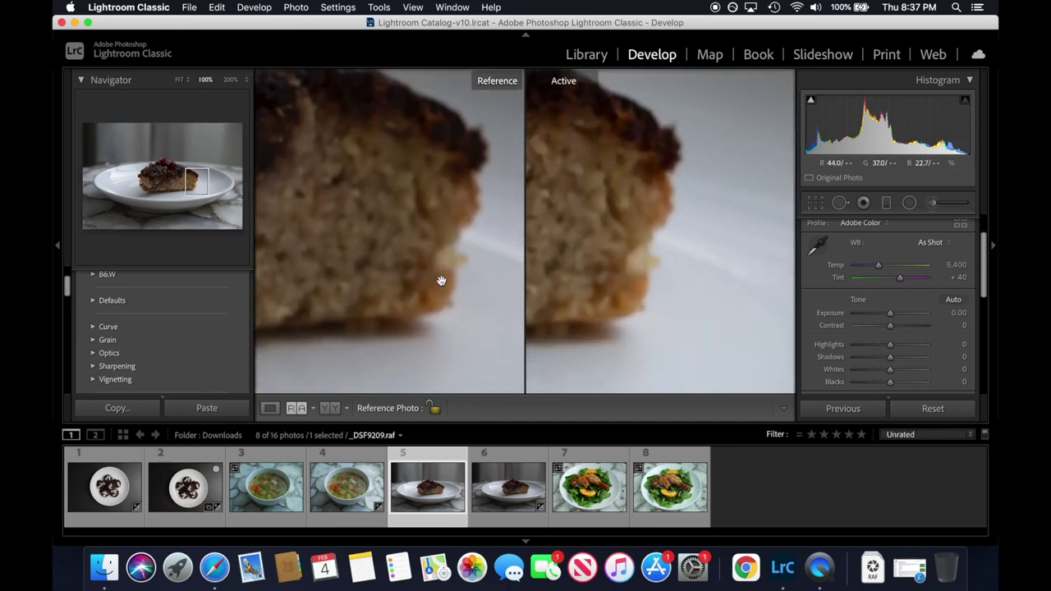
drag(441, 280, 390, 296)
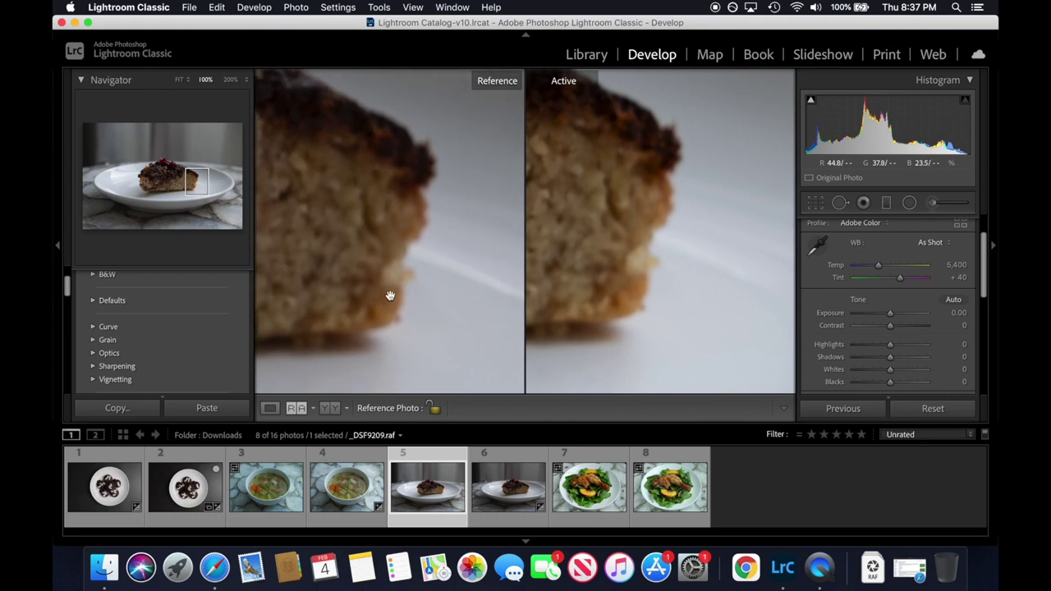
click(390, 296)
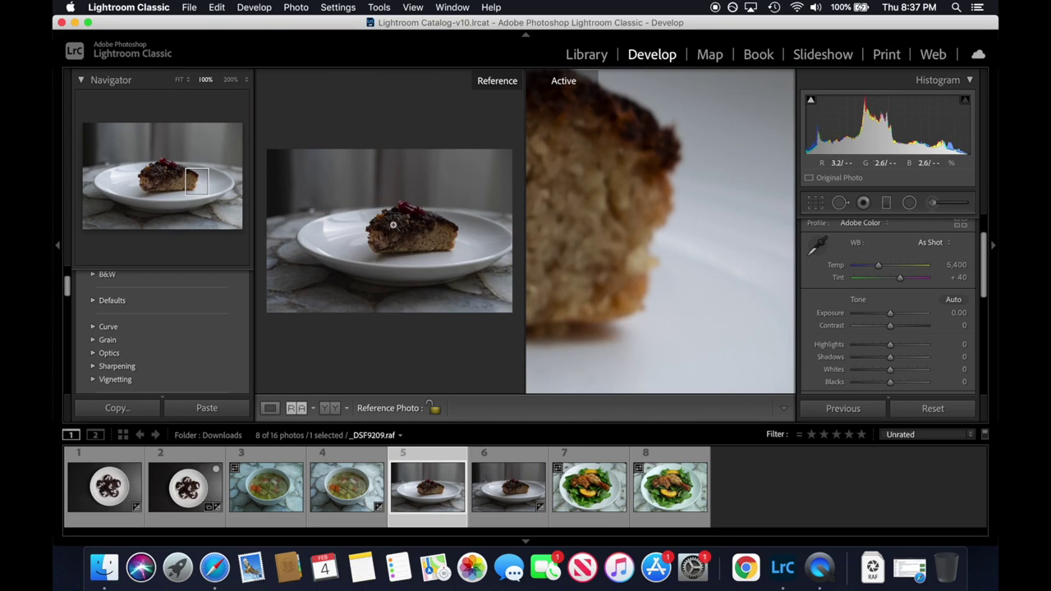
click(588, 179)
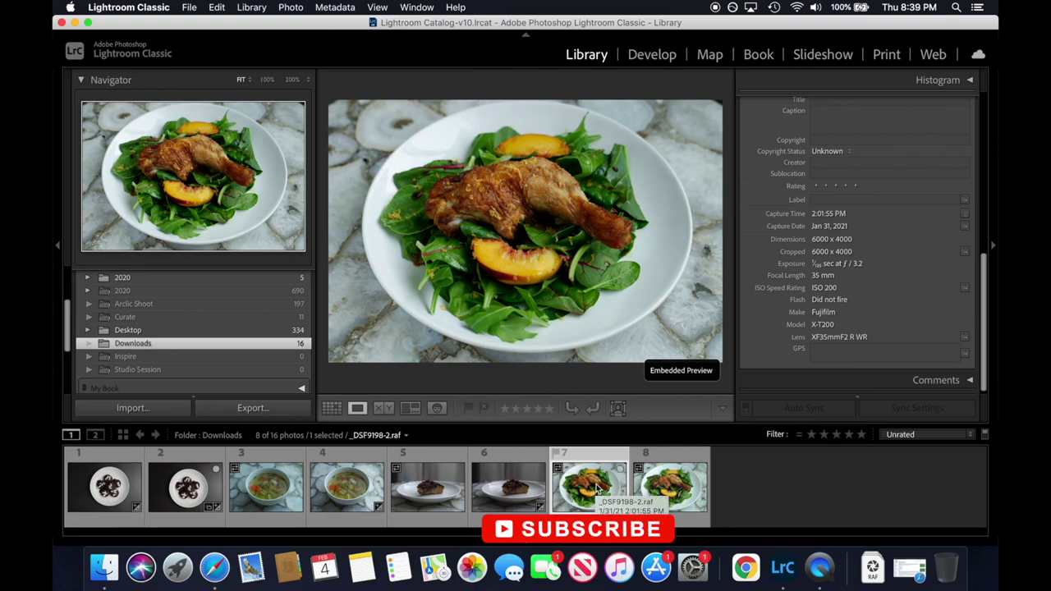
- Open chicken photo 8 in Develop with photo 7 as the Reference
click(669, 490)
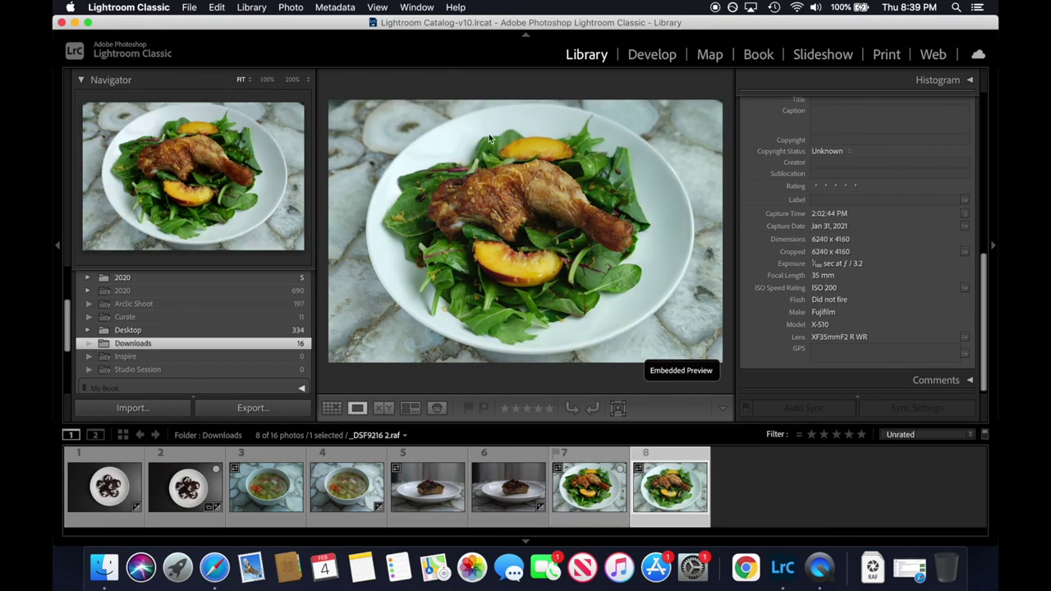
click(652, 55)
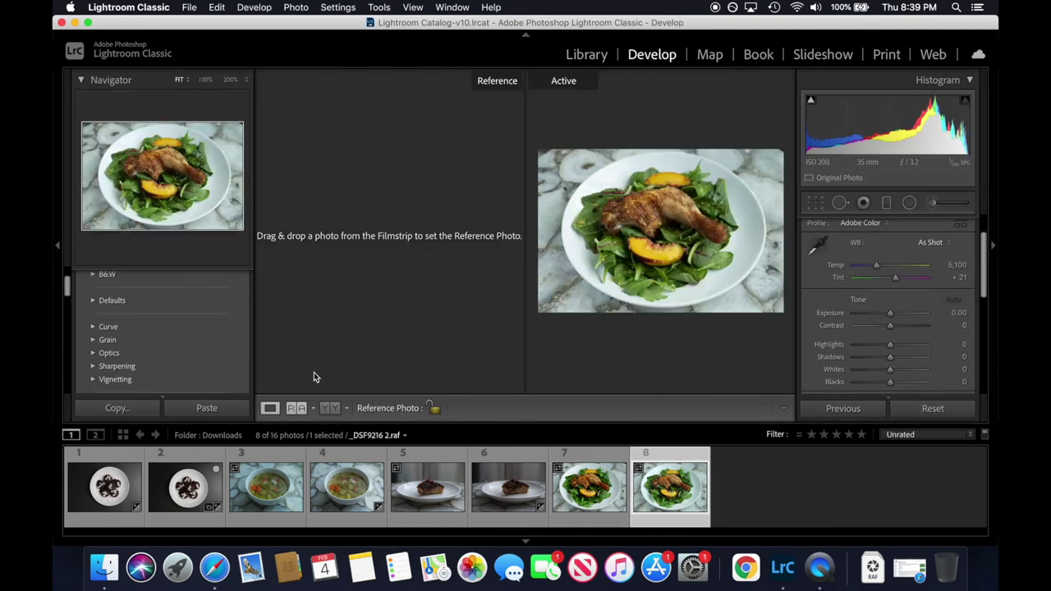
drag(508, 487, 439, 276)
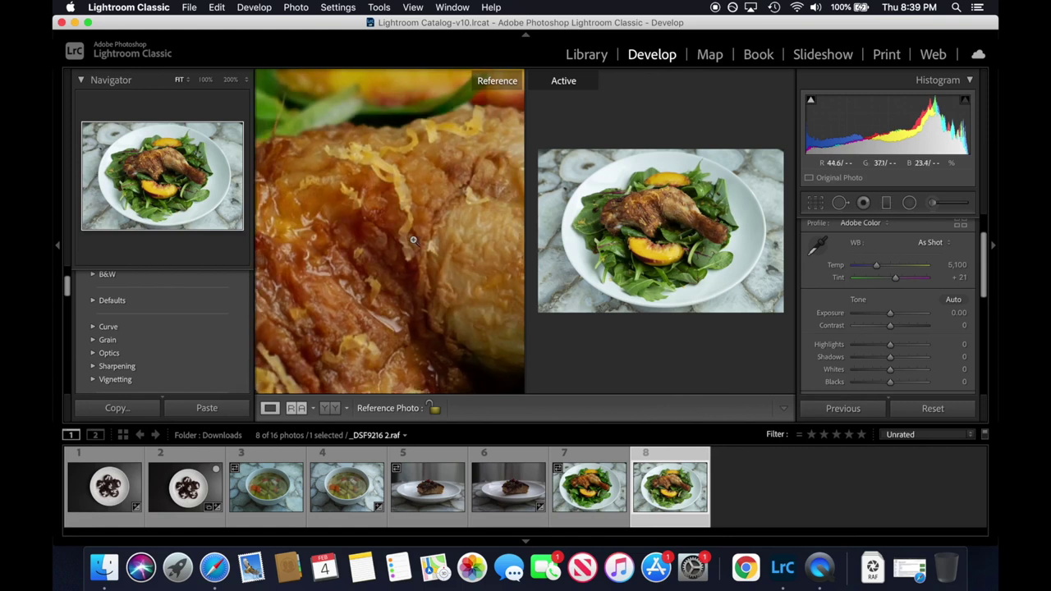
- Zoom both chicken photos to 100% and pan each to the lower chicken, greens and peach
click(649, 207)
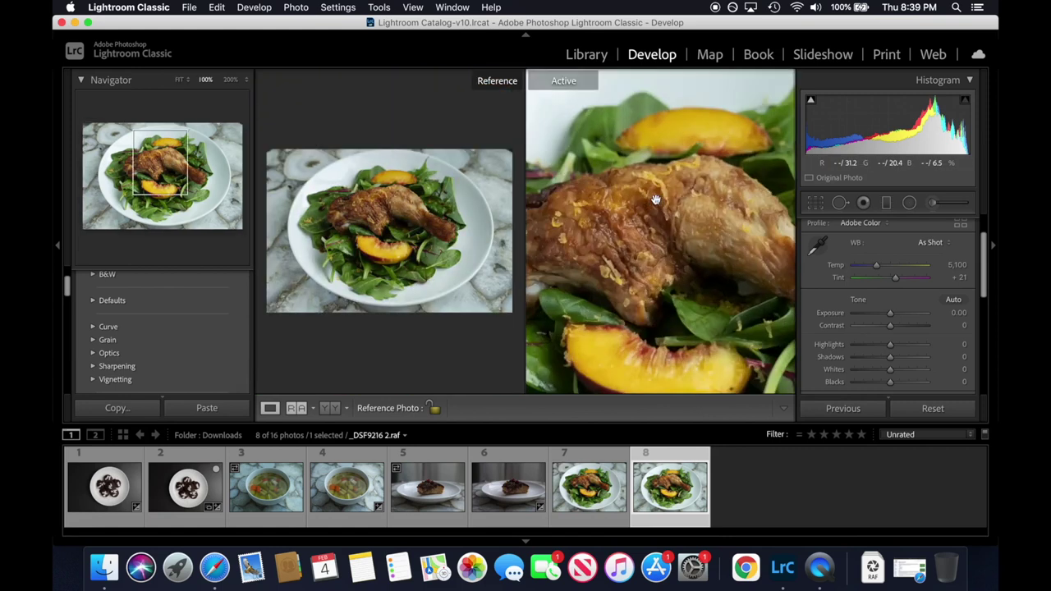
click(388, 198)
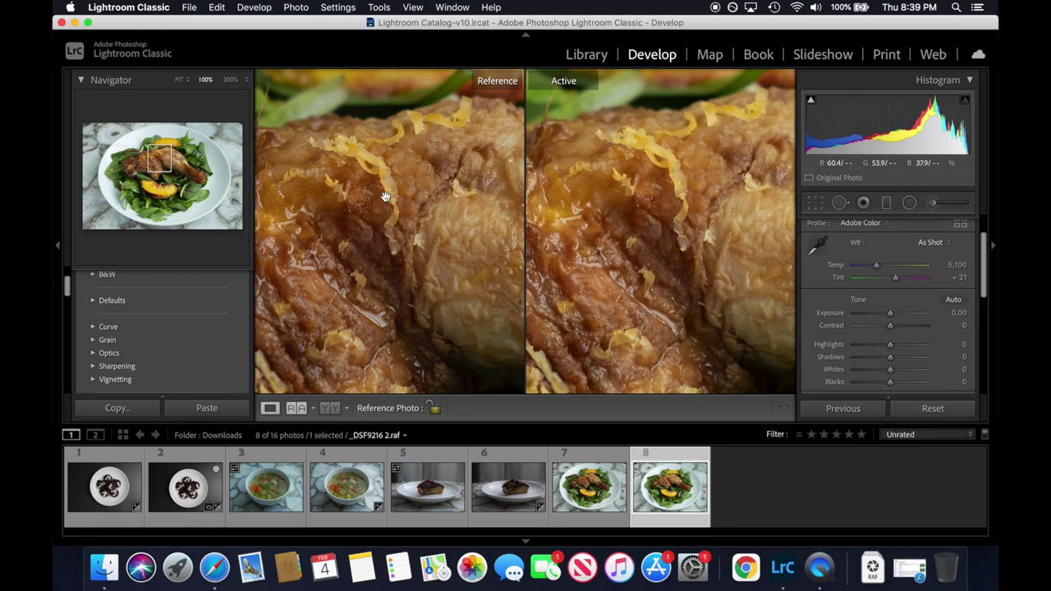
drag(392, 259, 415, 158)
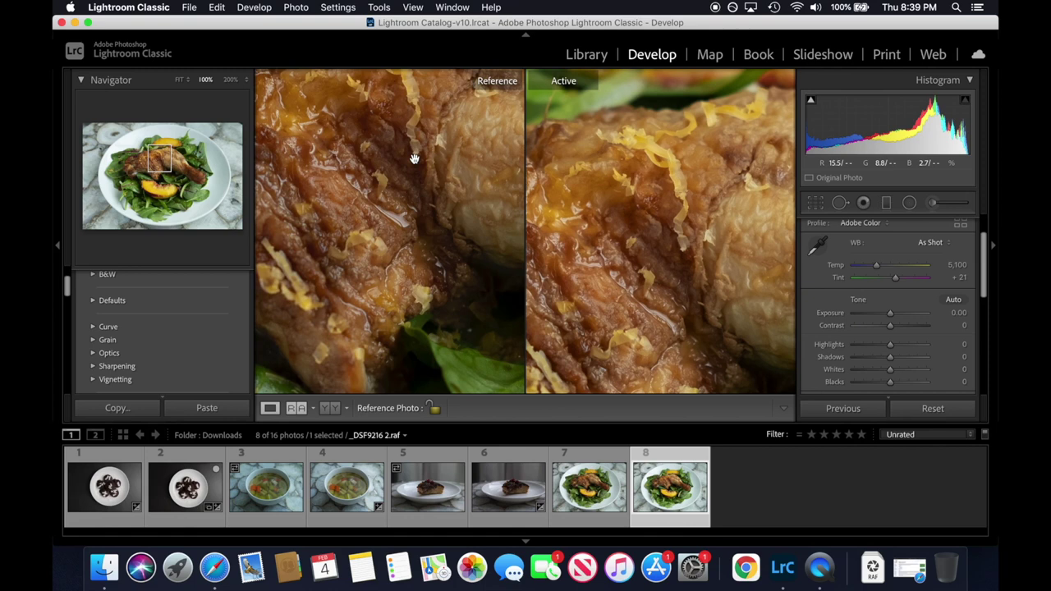
drag(420, 255, 373, 144)
drag(584, 315, 623, 173)
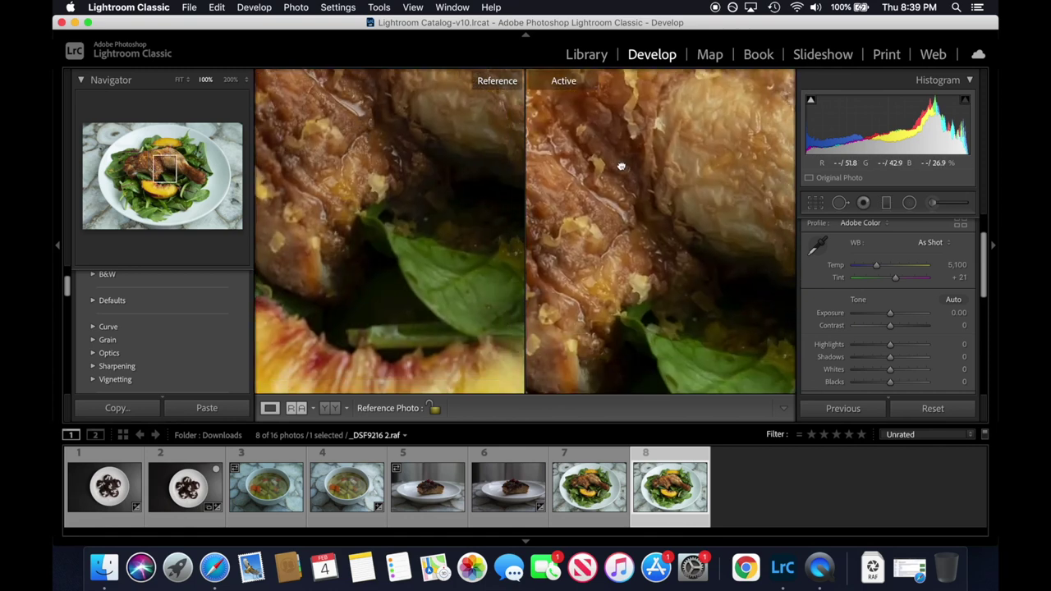
drag(697, 254, 679, 215)
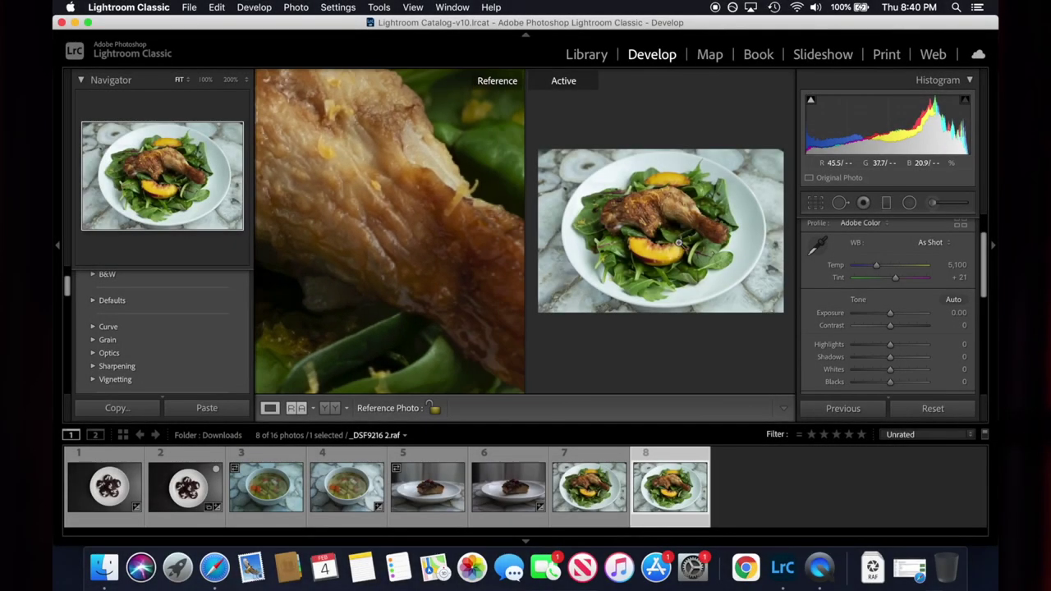
- Zoom the Active chicken photo to 100%, pan both views onto the chicken leg, then fit both
click(700, 225)
drag(678, 193, 658, 230)
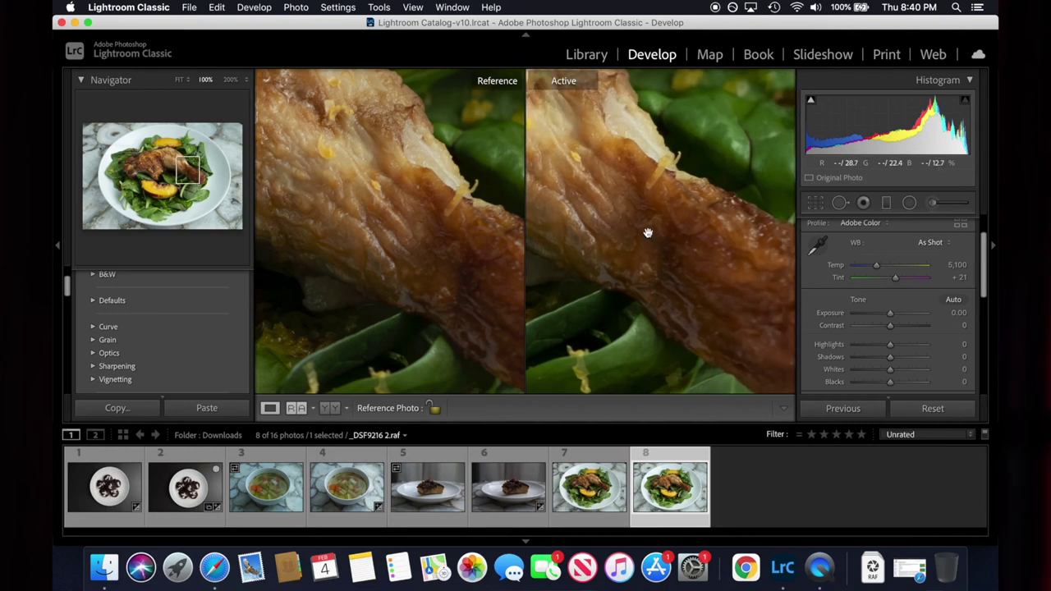
drag(446, 228, 358, 189)
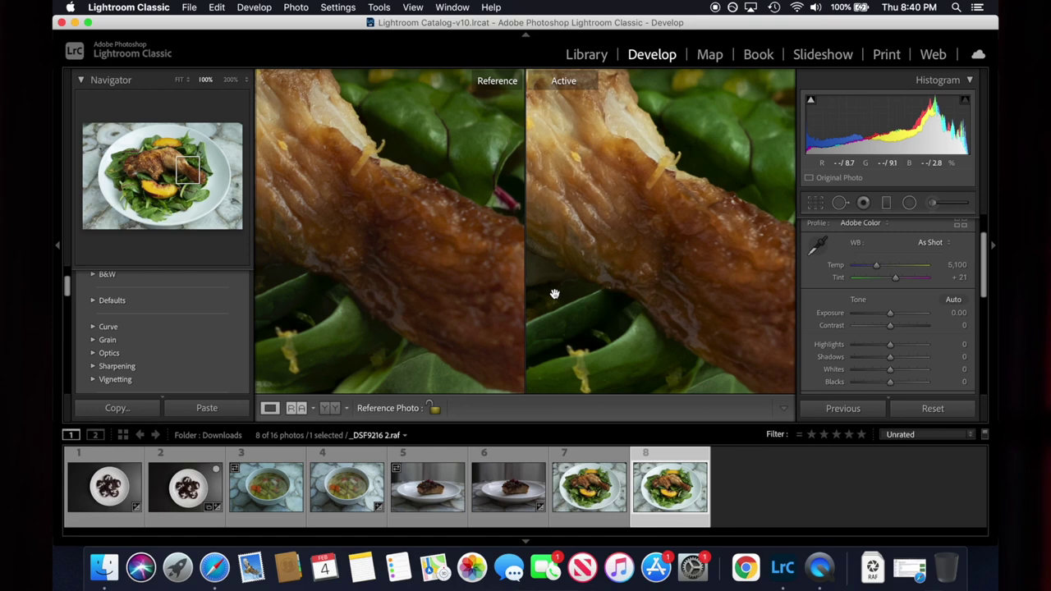
click(620, 197)
click(386, 172)
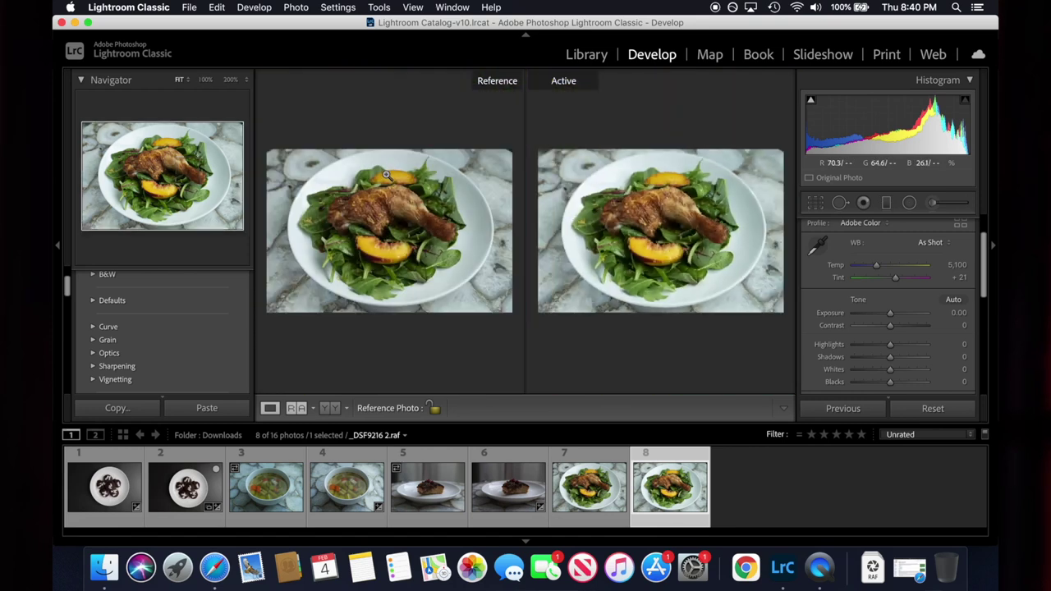